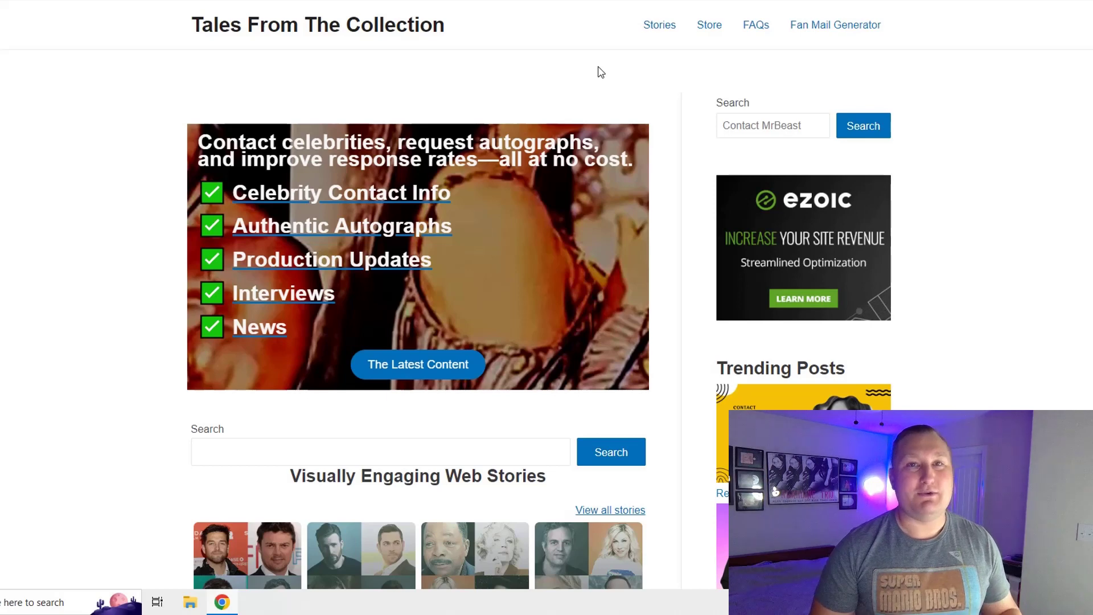
- Open the Fan Mail Generator page of the Tales From The Collection site and go to its letter form
click(832, 34)
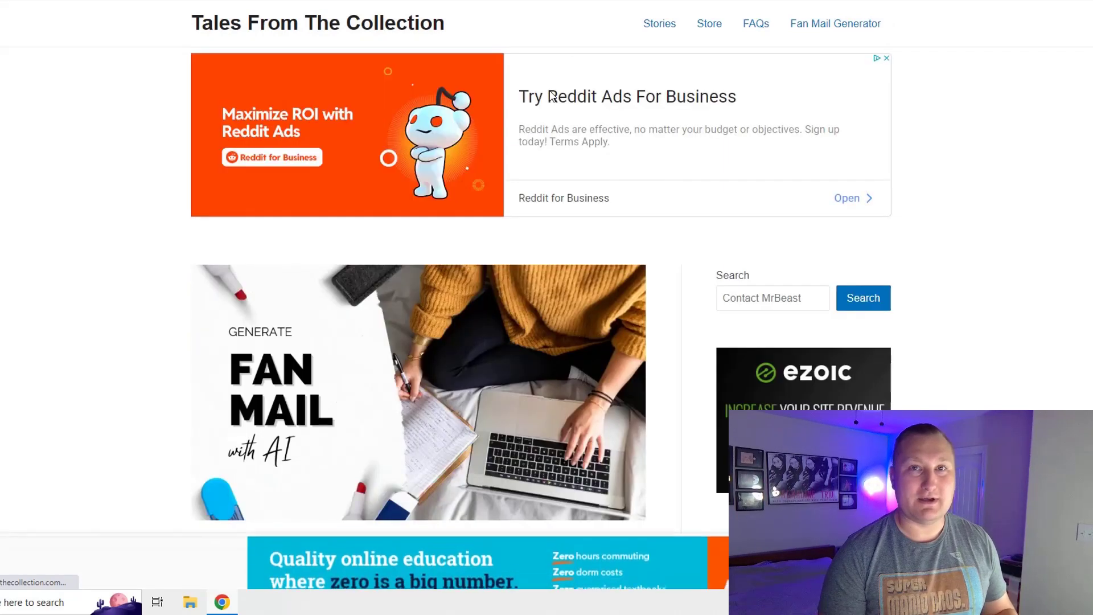
scroll(550, 95, down, 5)
scroll(549, 95, down, 3)
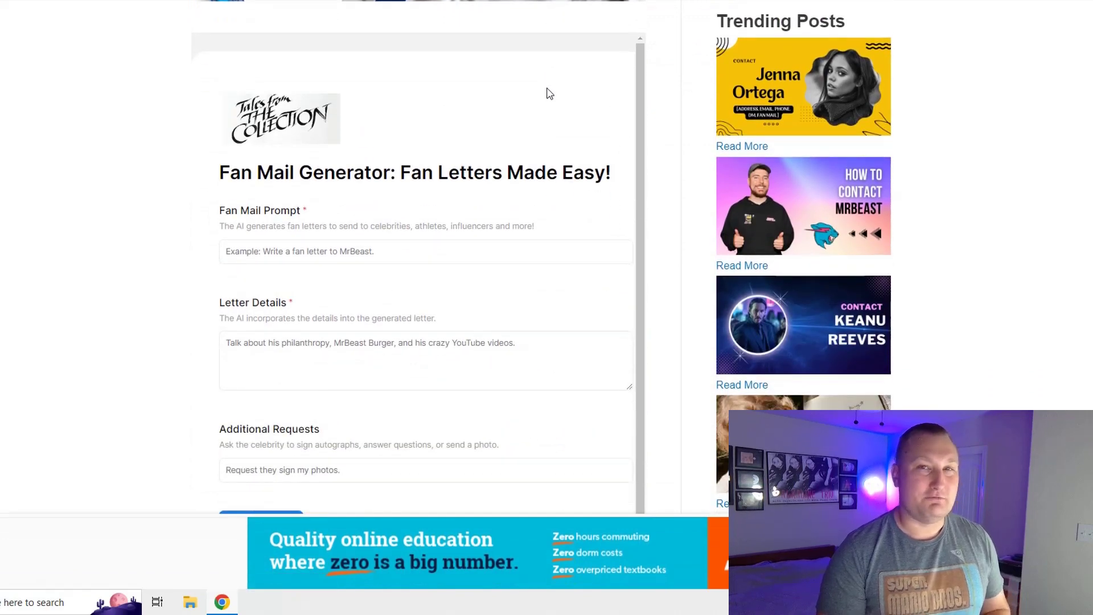
scroll(548, 92, down, 1)
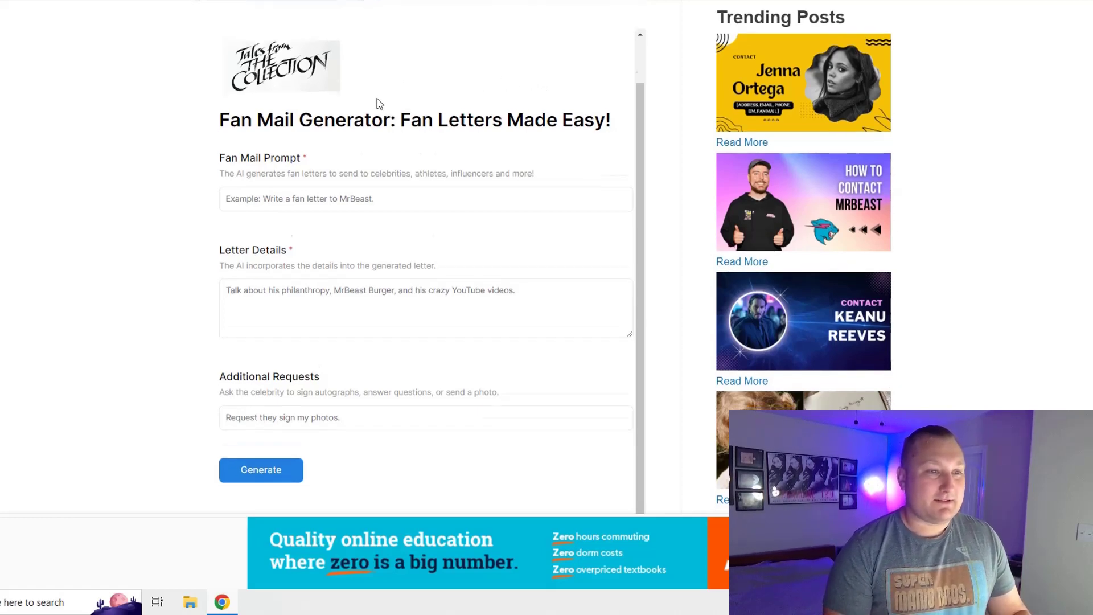
scroll(379, 103, down, 1)
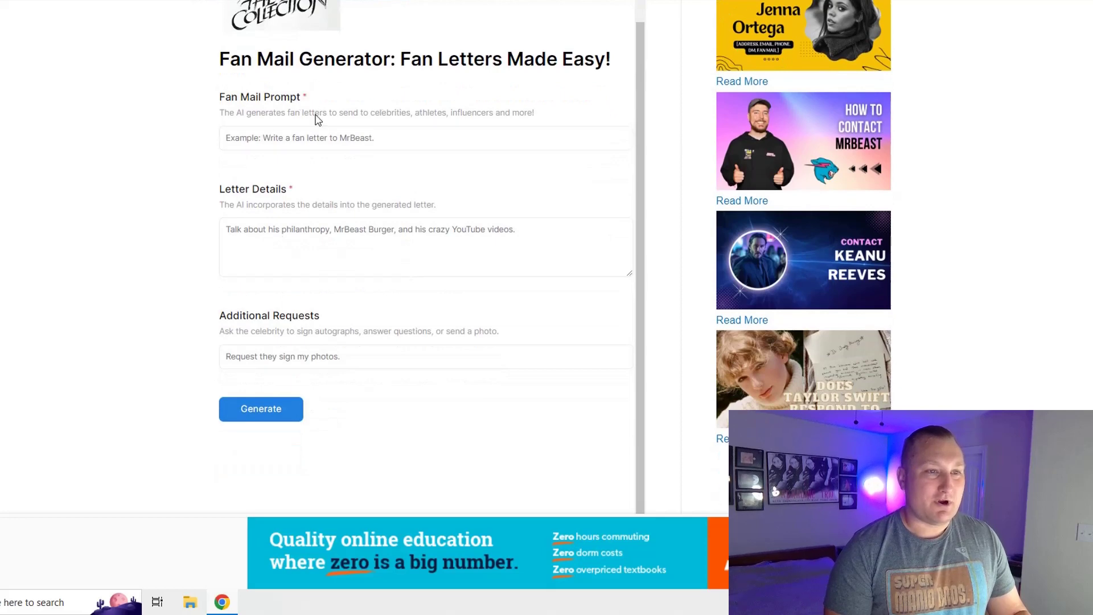
- Fill in the Fan Mail Prompt with "write a fan letter to MrBeast."
click(314, 135)
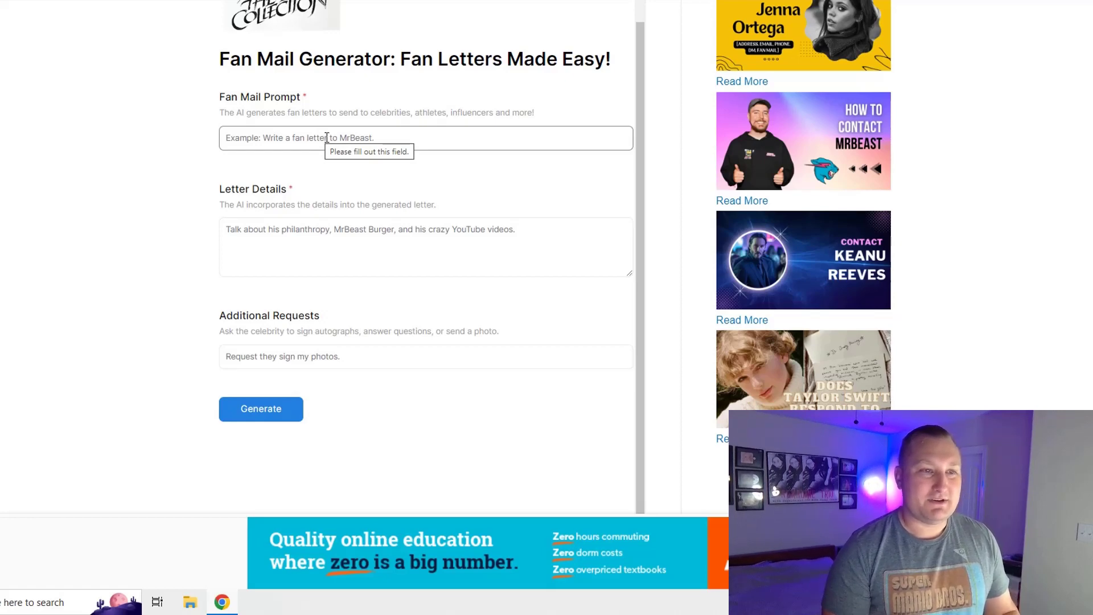
click(326, 138)
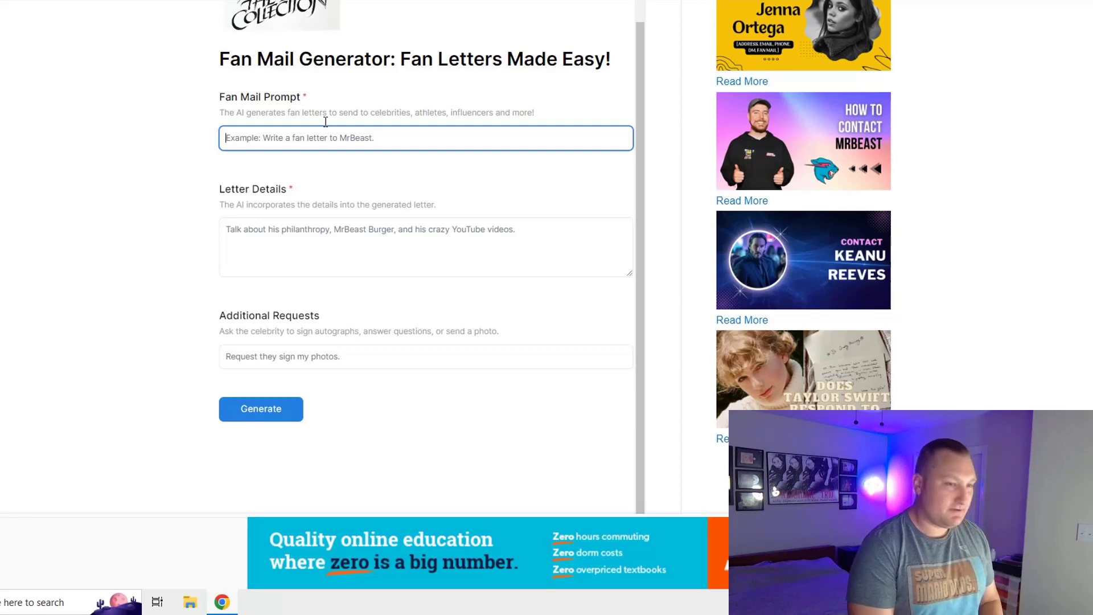
text(write a fan let)
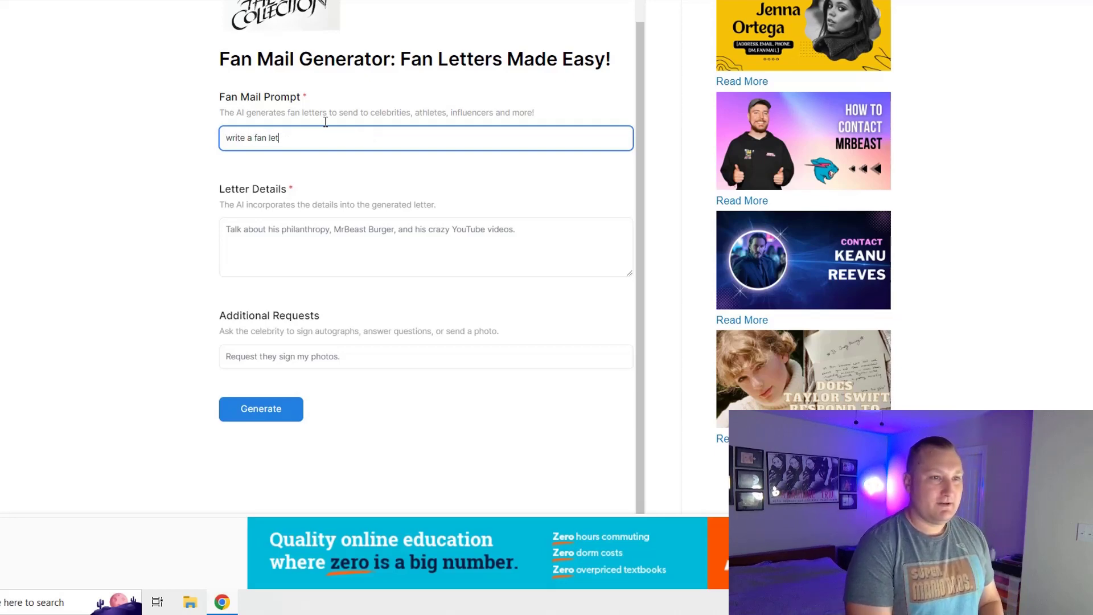
text(ter to Mr)
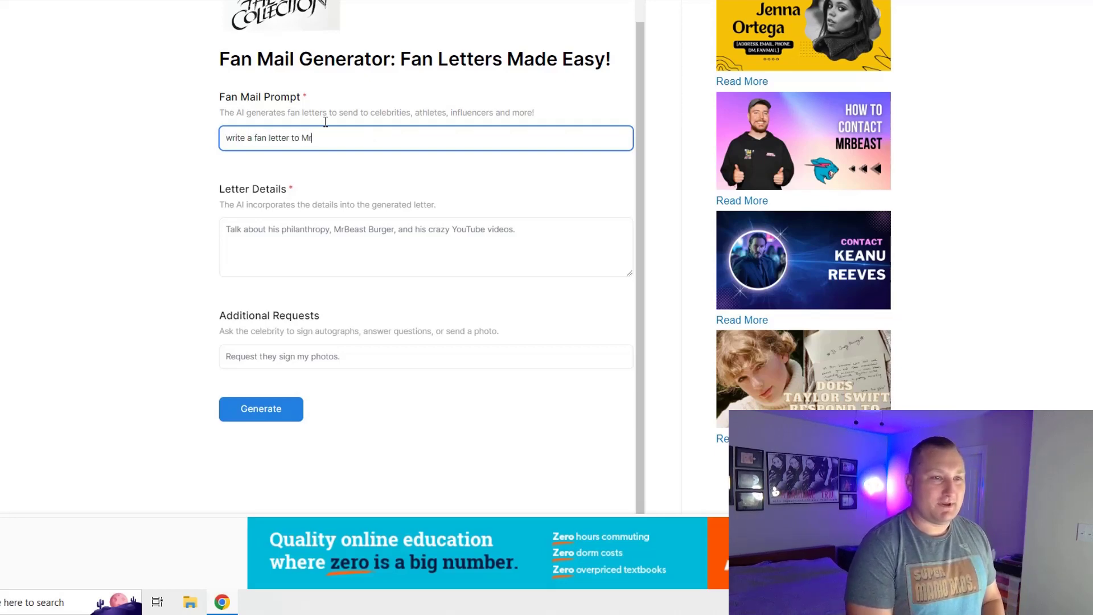
text(Beast.)
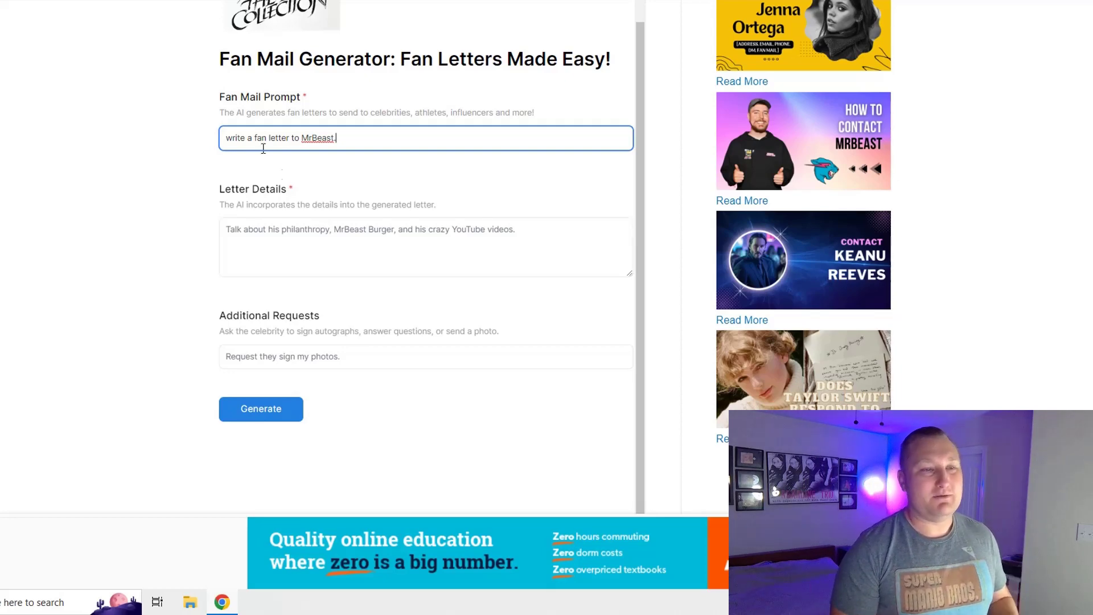
- Start the Letter Details with "Tell him that I ate at MrBeast burger recently and loved it."
click(238, 231)
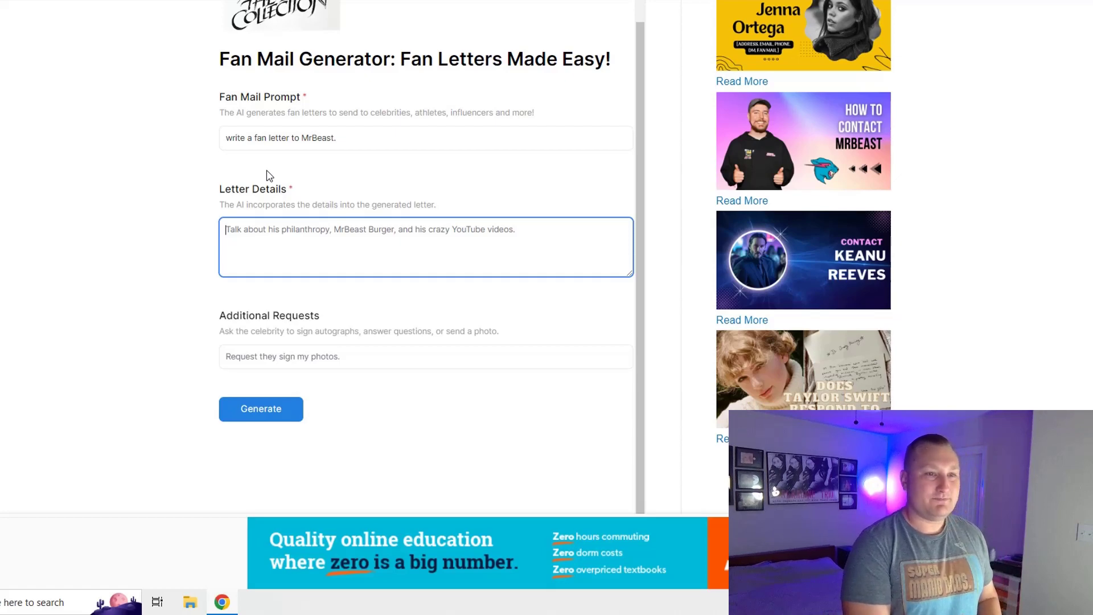
text(Tell)
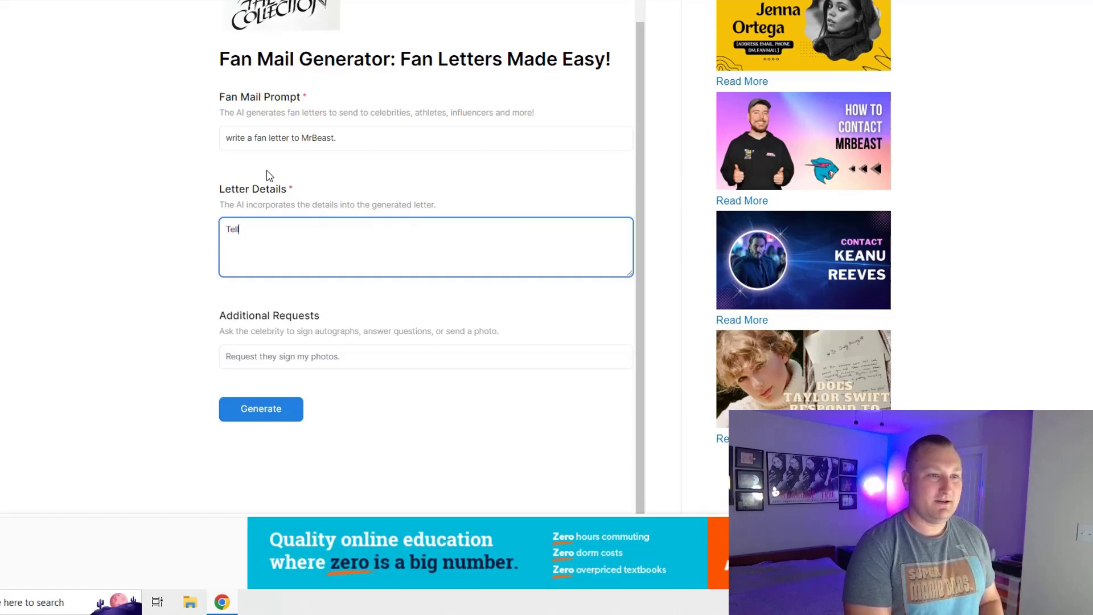
text( him that I a)
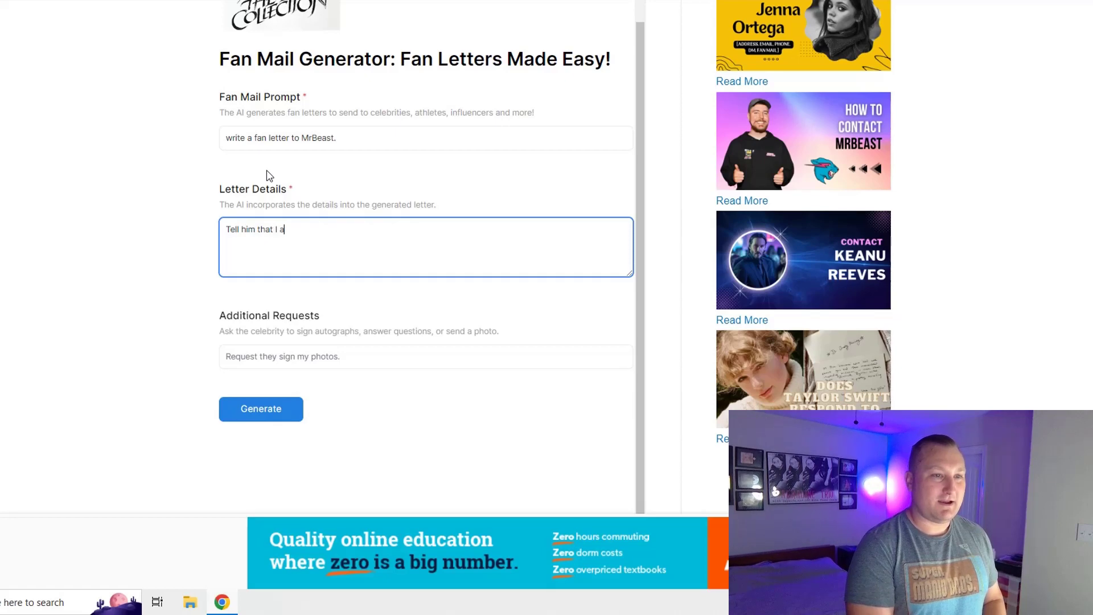
text(te at MrBea)
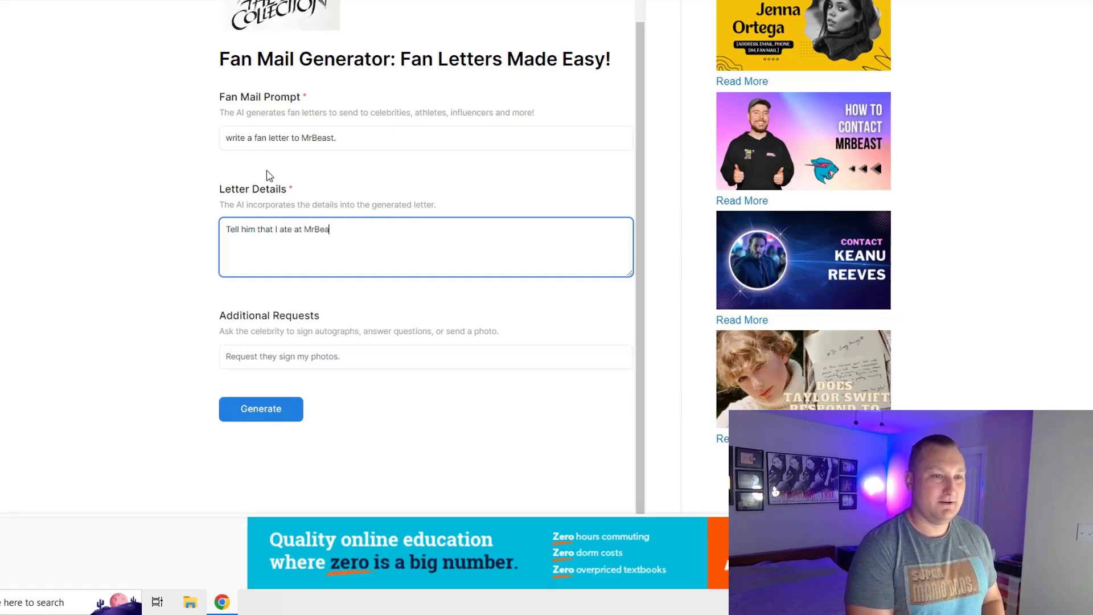
text(st bur)
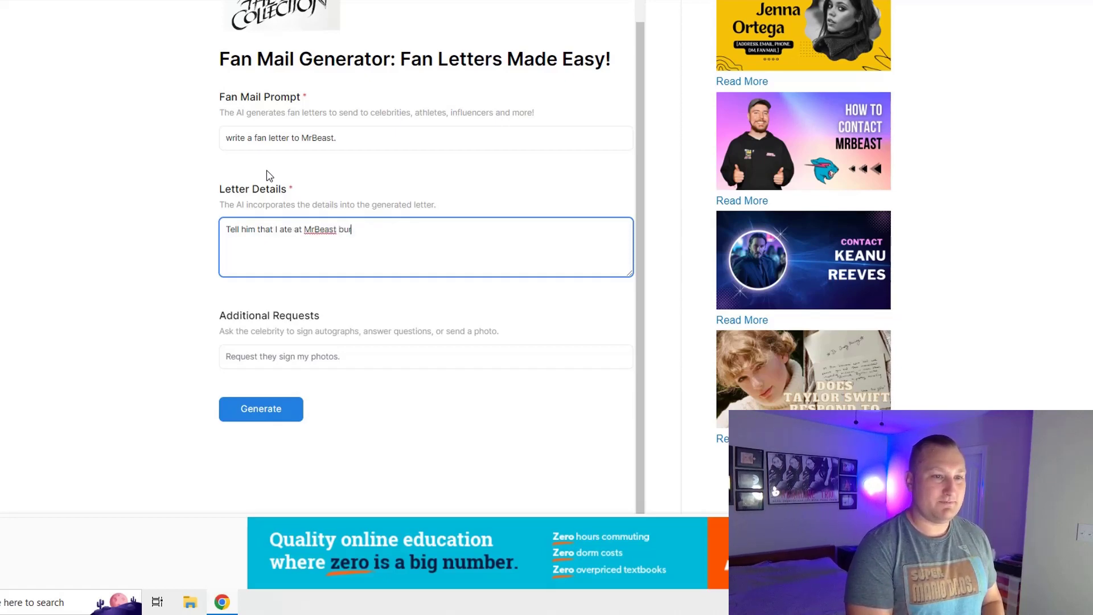
text(ger recently an)
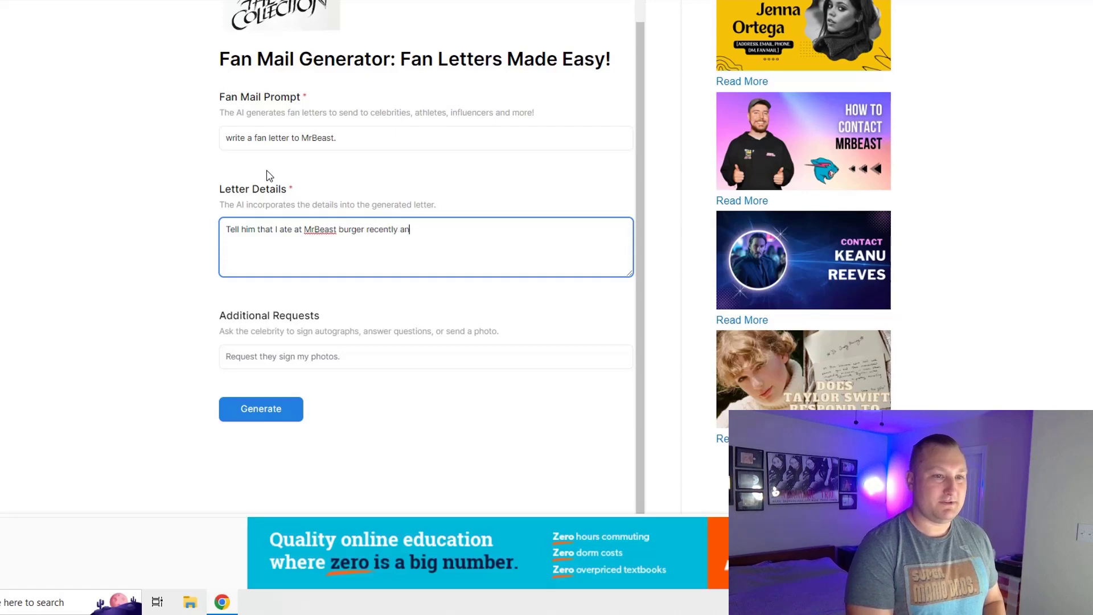
text(d loved it.)
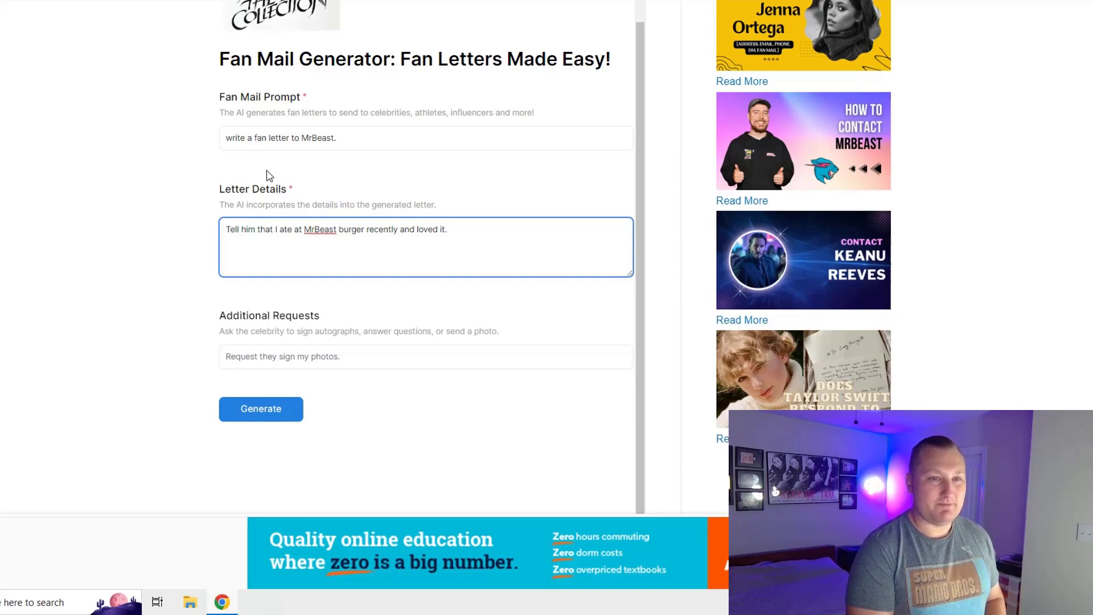
- Add to the Letter Details: "I love his YouTube videos and like to see how he gives away so much money and helps so many people."
text(I lo)
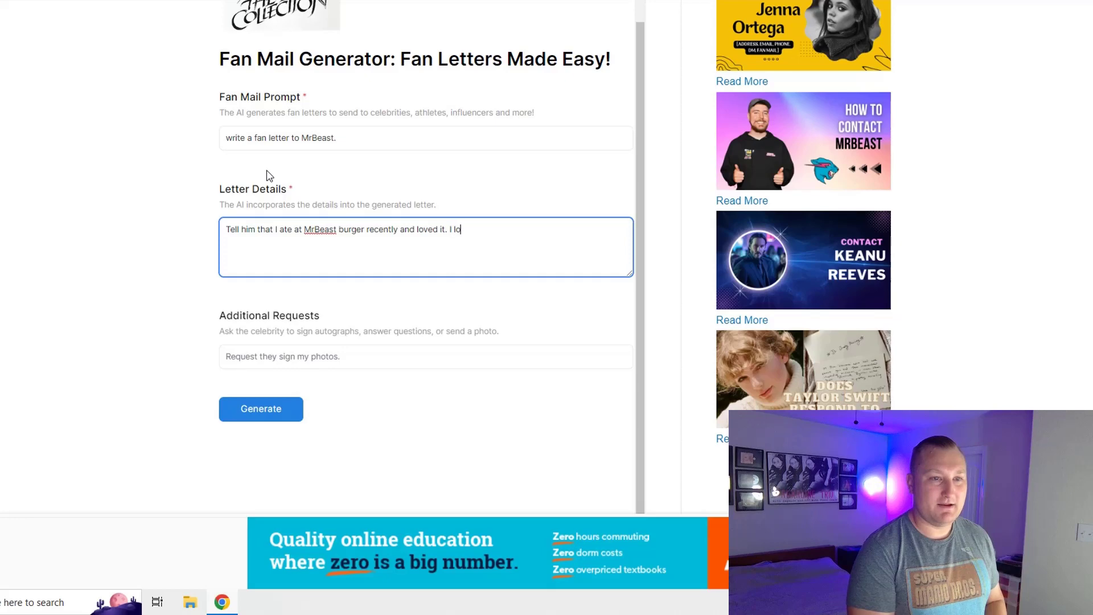
text(ve his YouT)
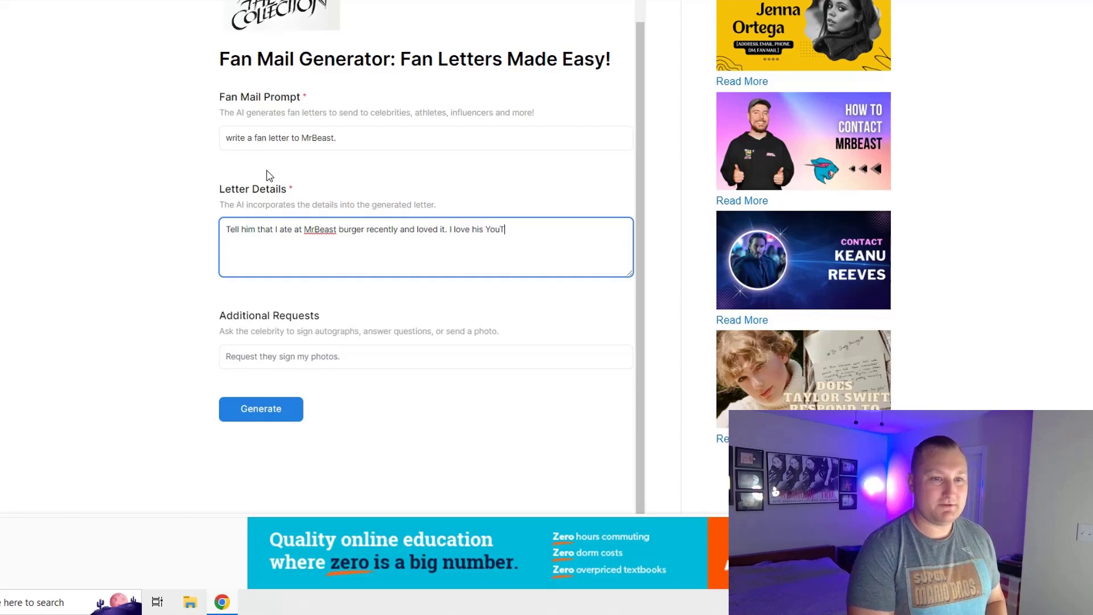
text(ube videos a)
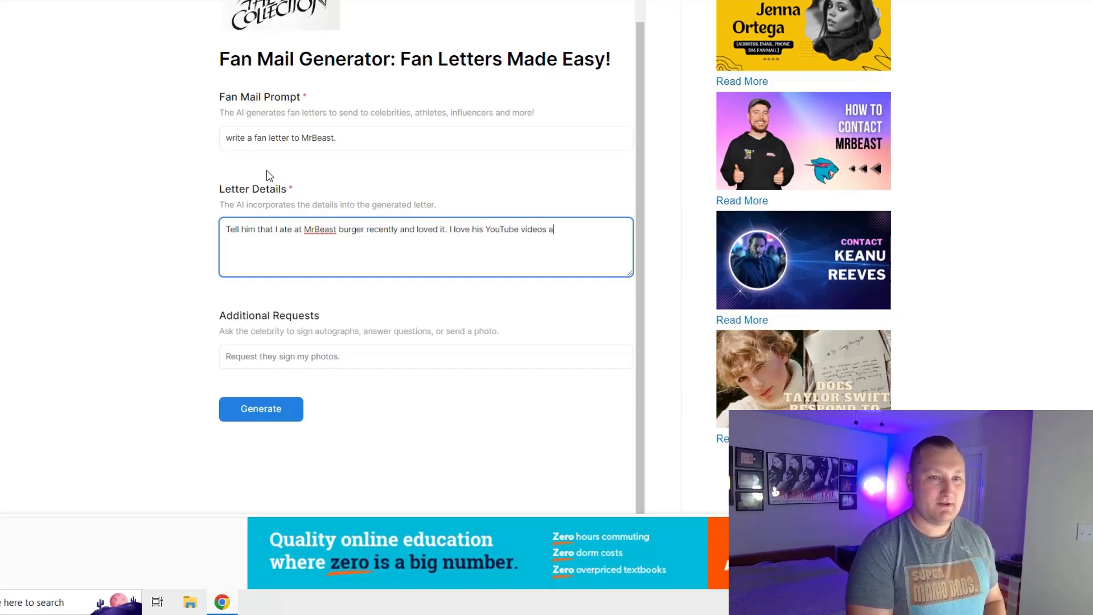
text(nd like to)
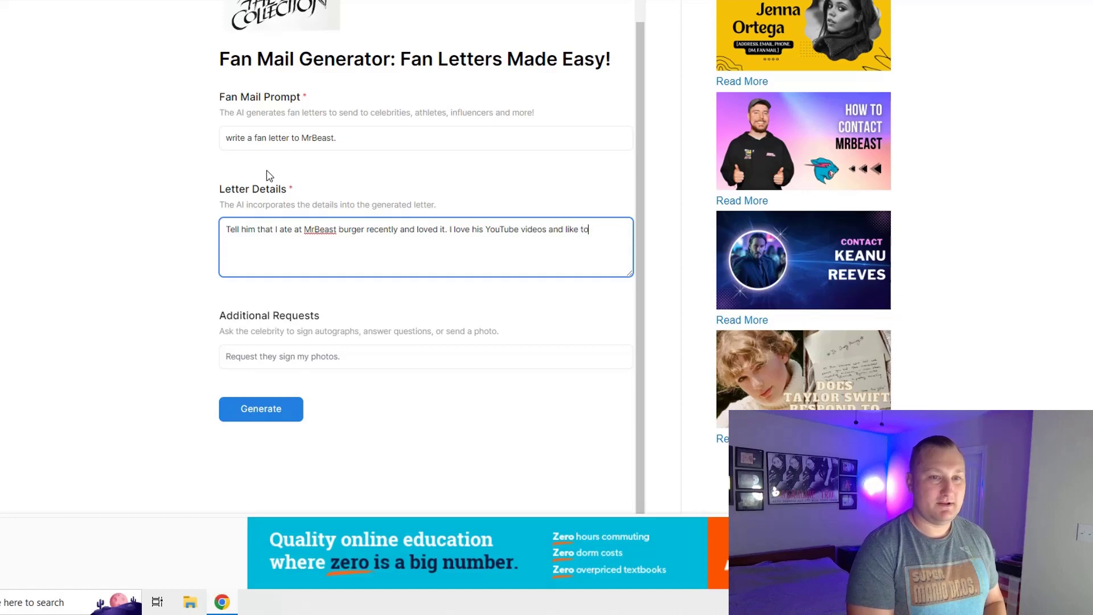
text( see how )
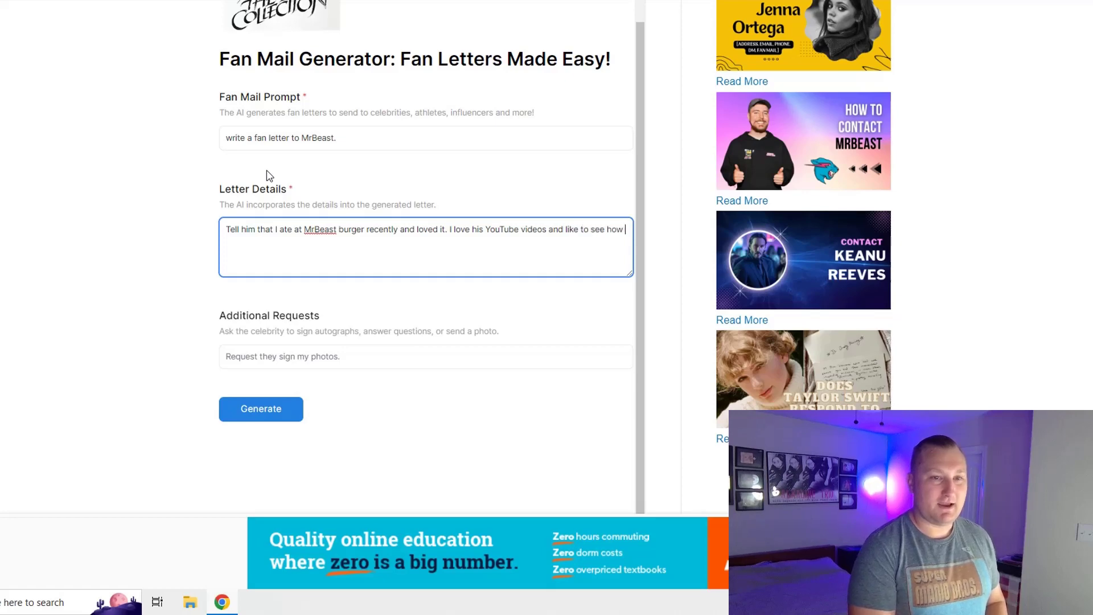
text(he gives away)
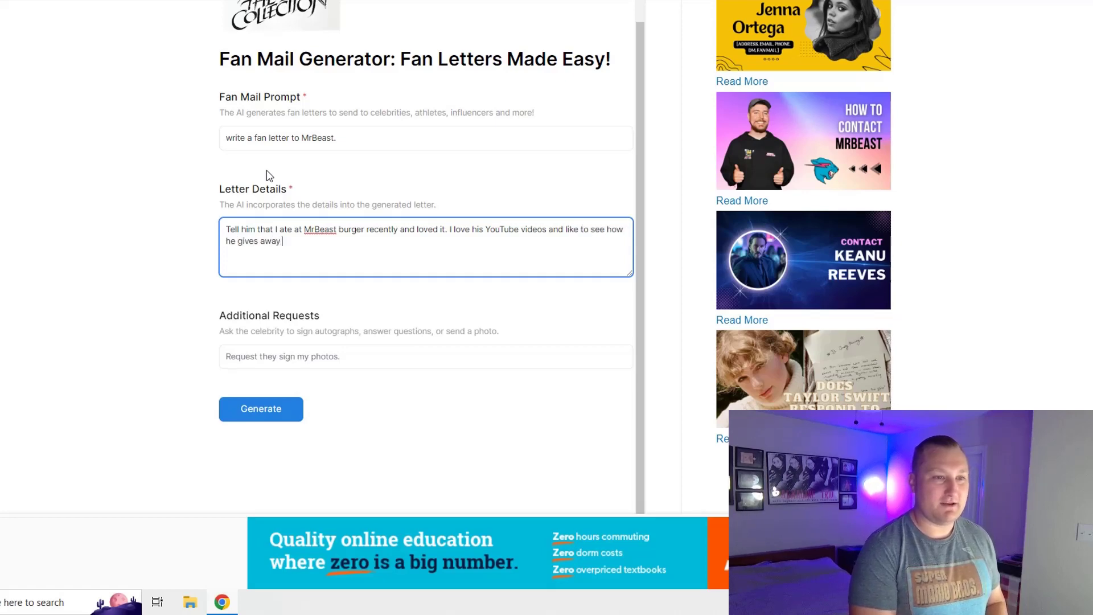
text( so much mon)
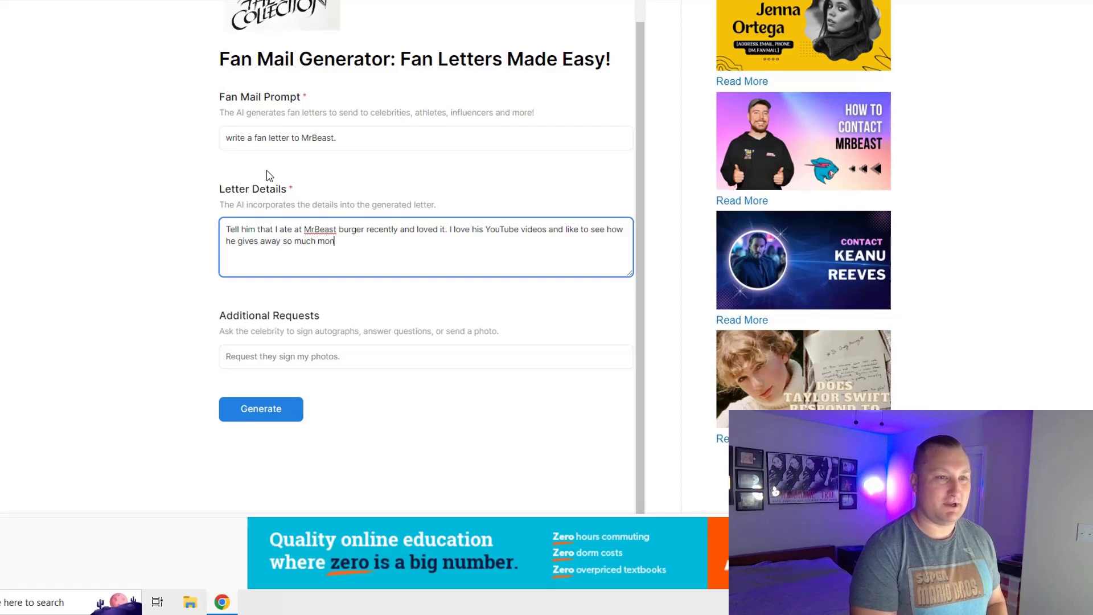
text(ey and helps so m)
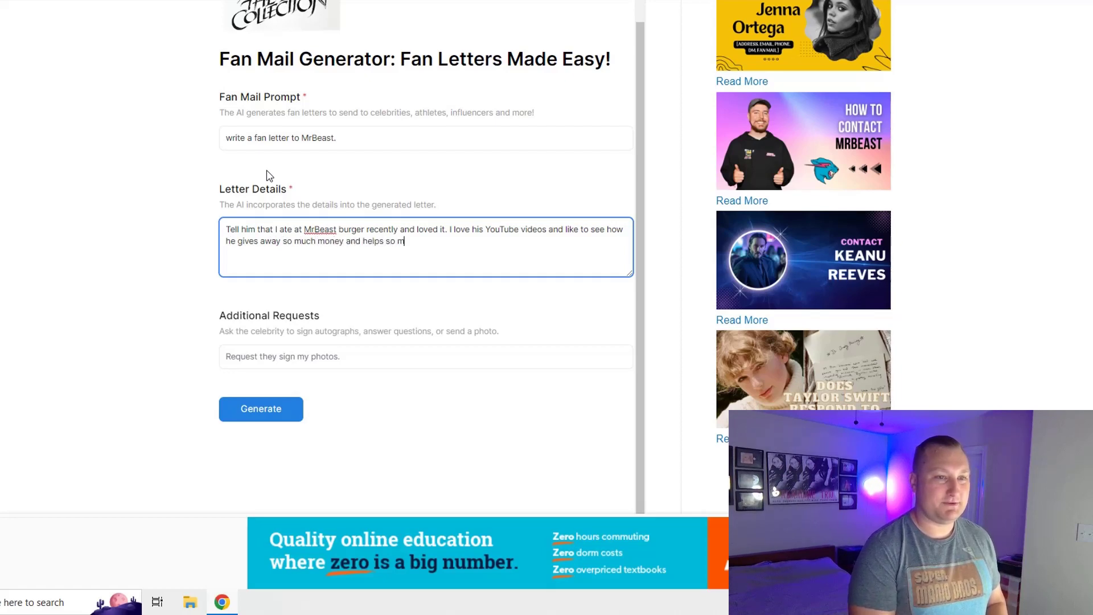
text(any peop)
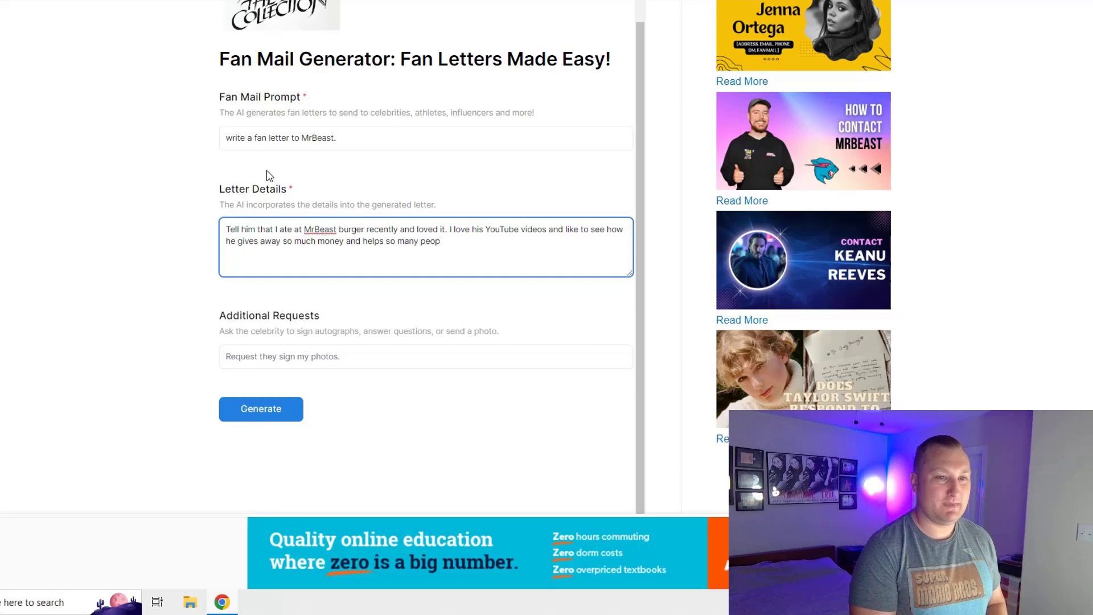
text(le.)
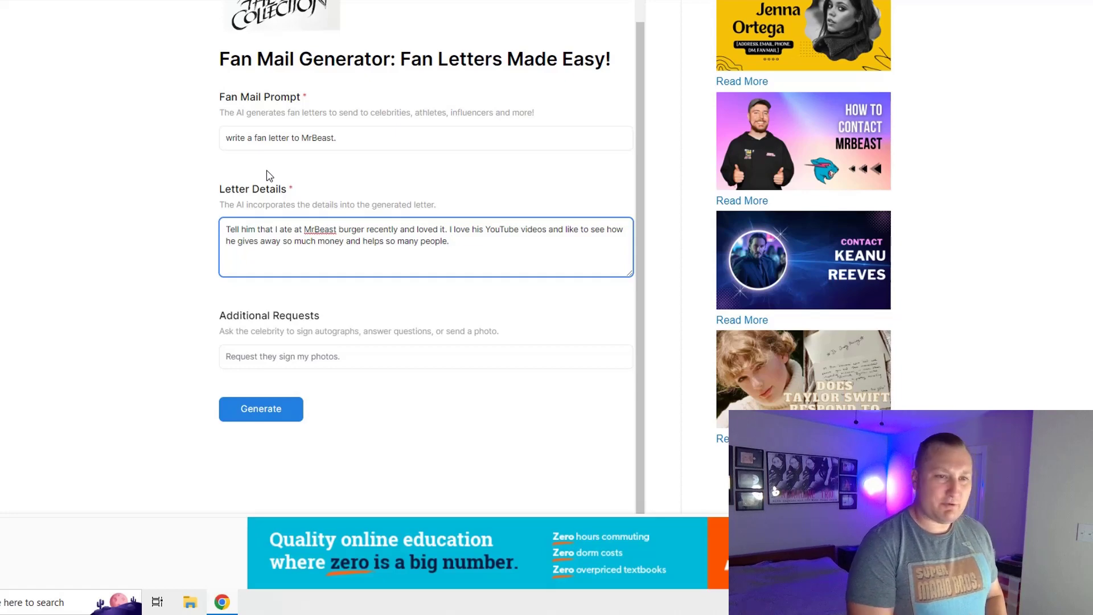
- Add "Mention specific charities. Make it funny." to the end of the Letter Details, correcting the misspelled word "specific"
text(Mention sep)
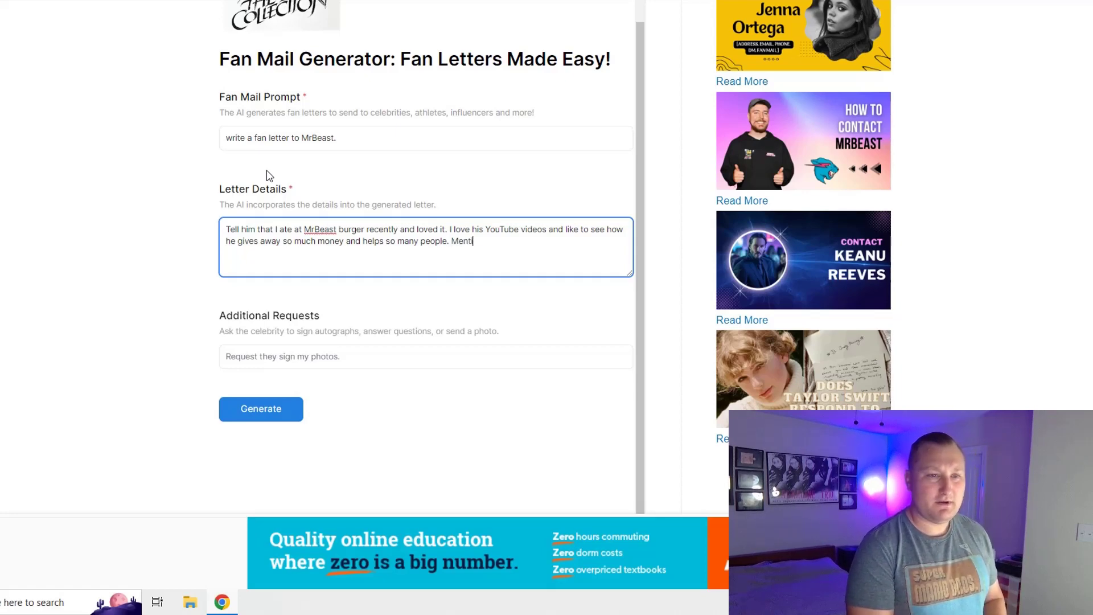
text(cific)
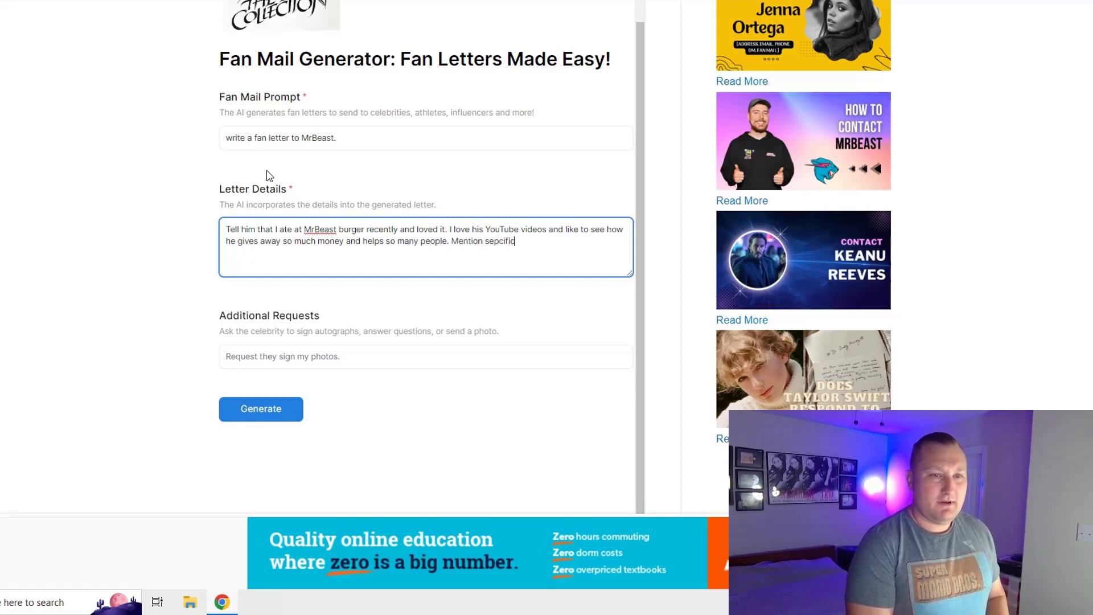
right_click(504, 243)
click(534, 255)
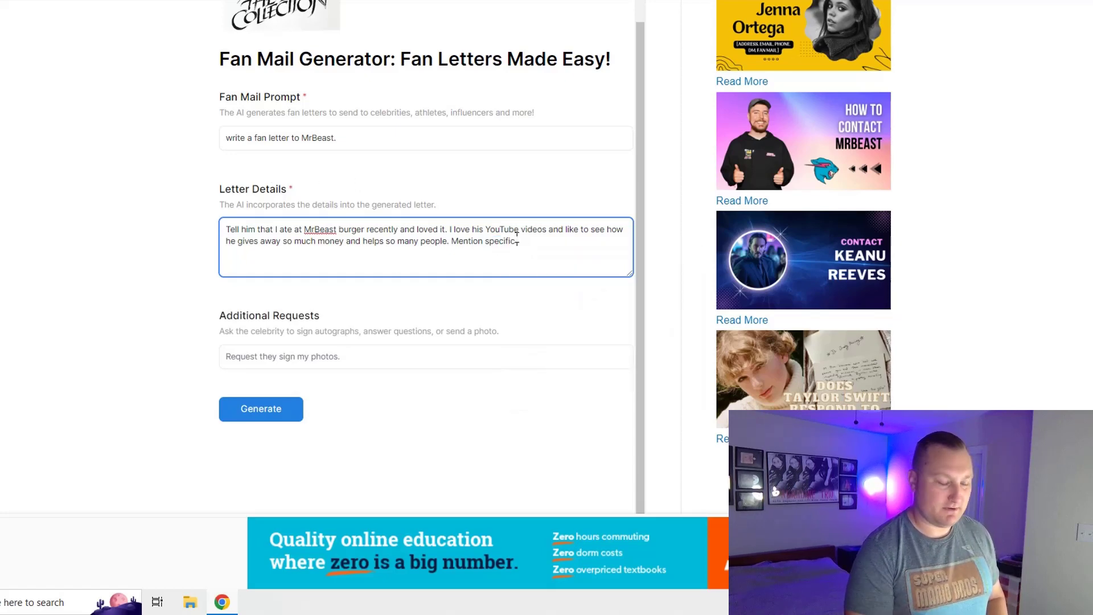
text(charities.)
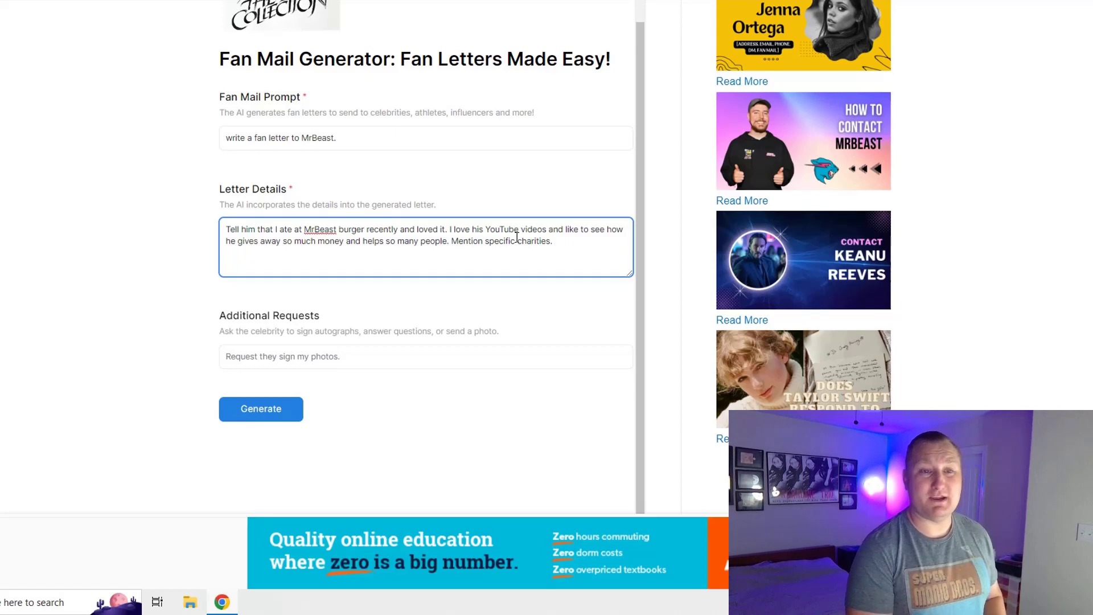
text(Make )
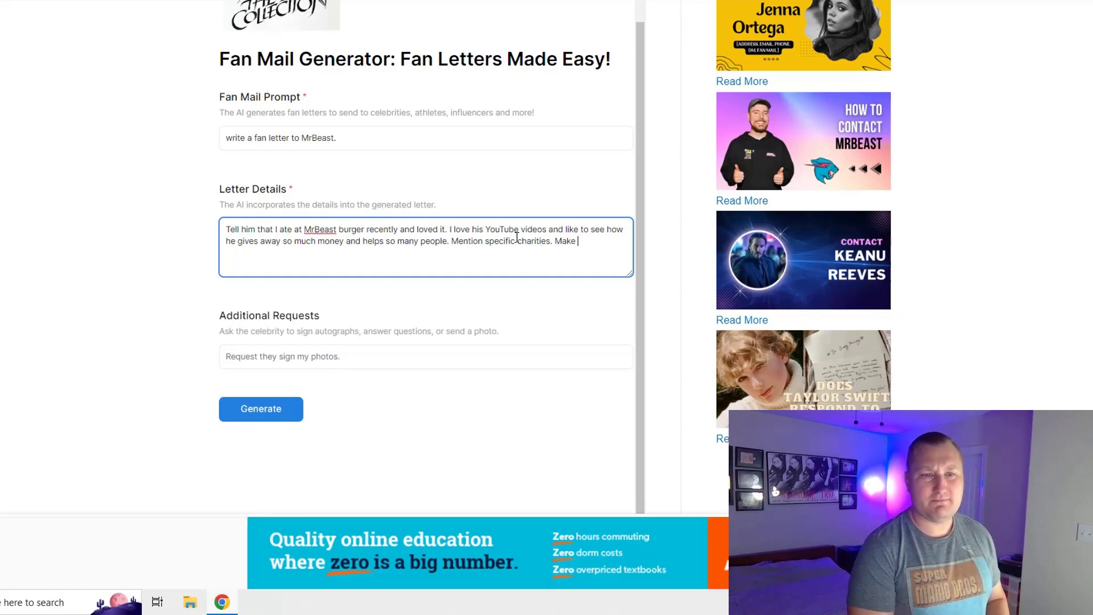
text(it funny.)
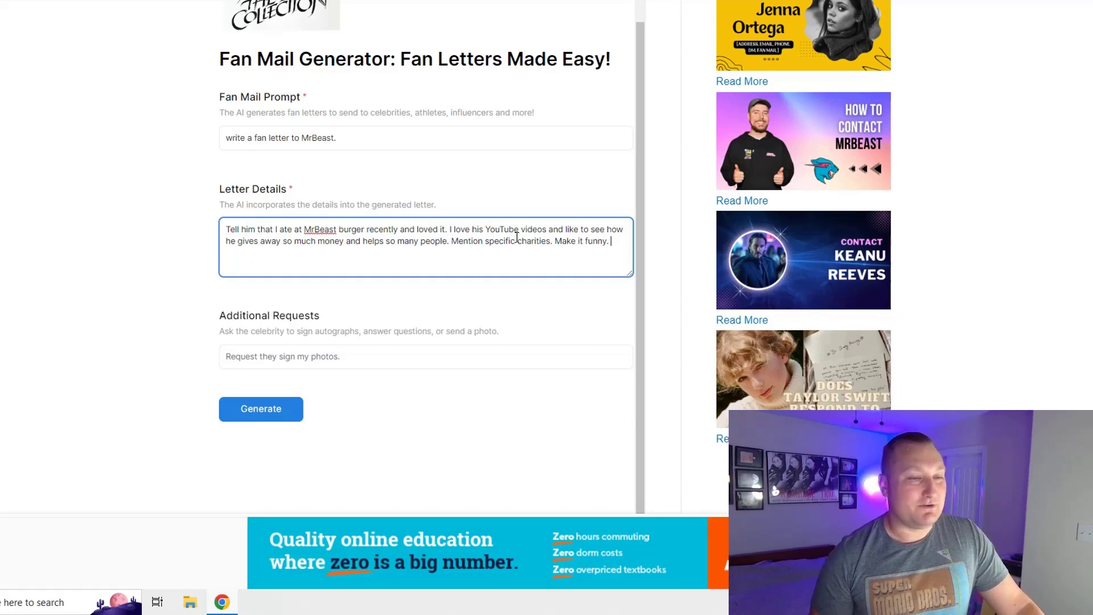
- Fill in the Additional Requests with "Please sign the enclosed photos."
click(287, 347)
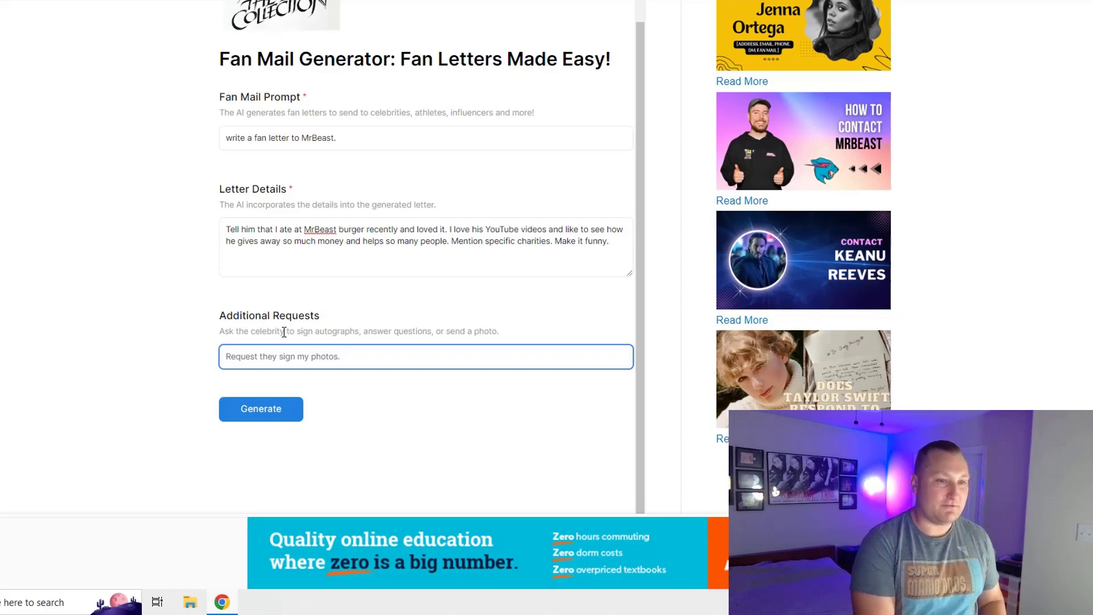
text(Pleas)
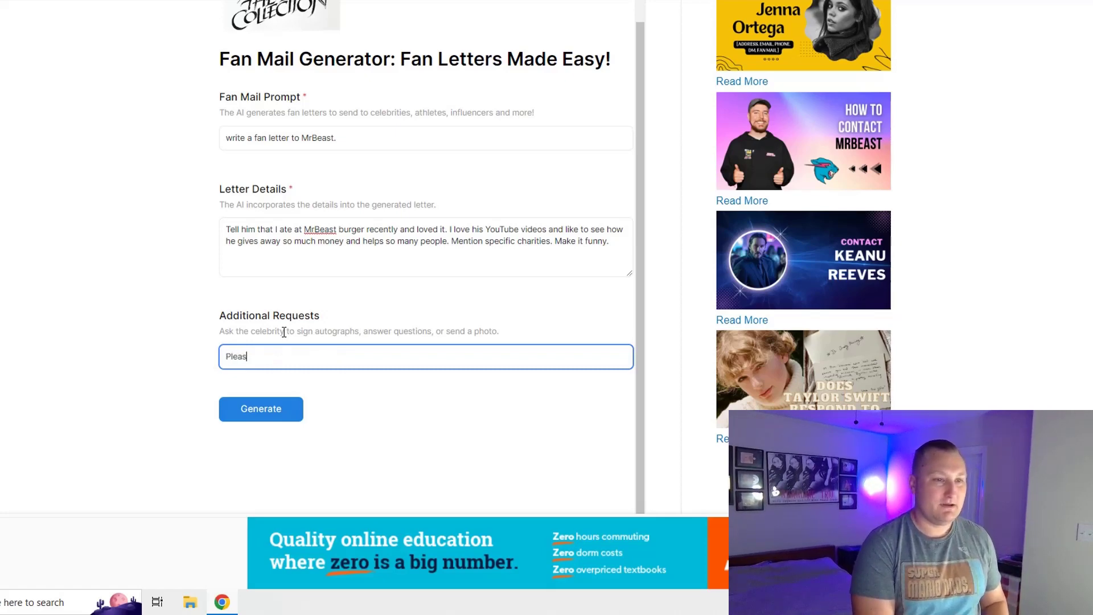
text(e sign th)
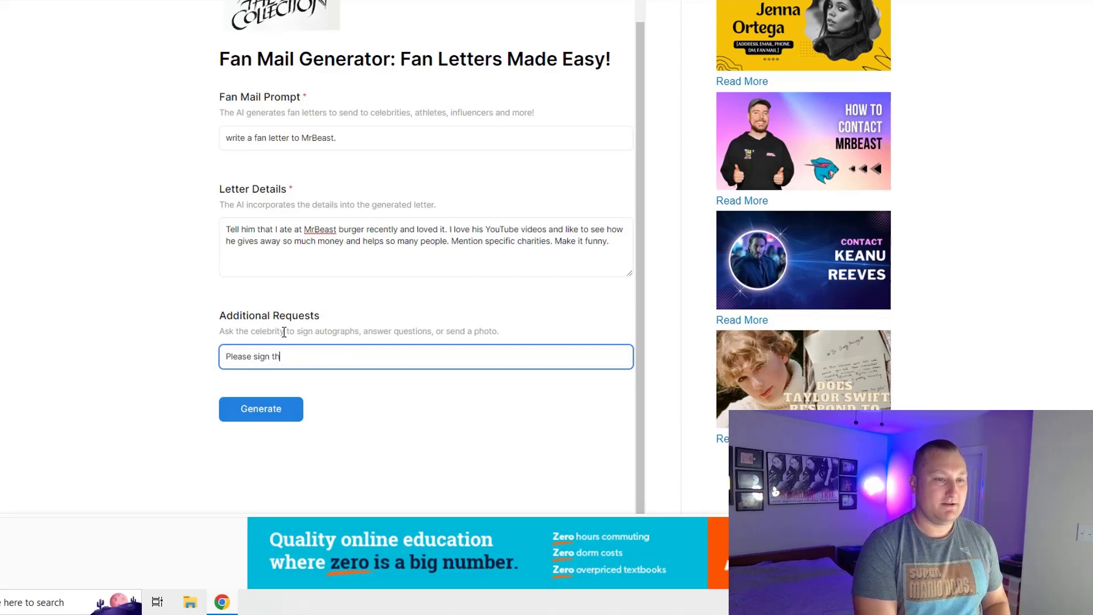
text(e enclosed photos.)
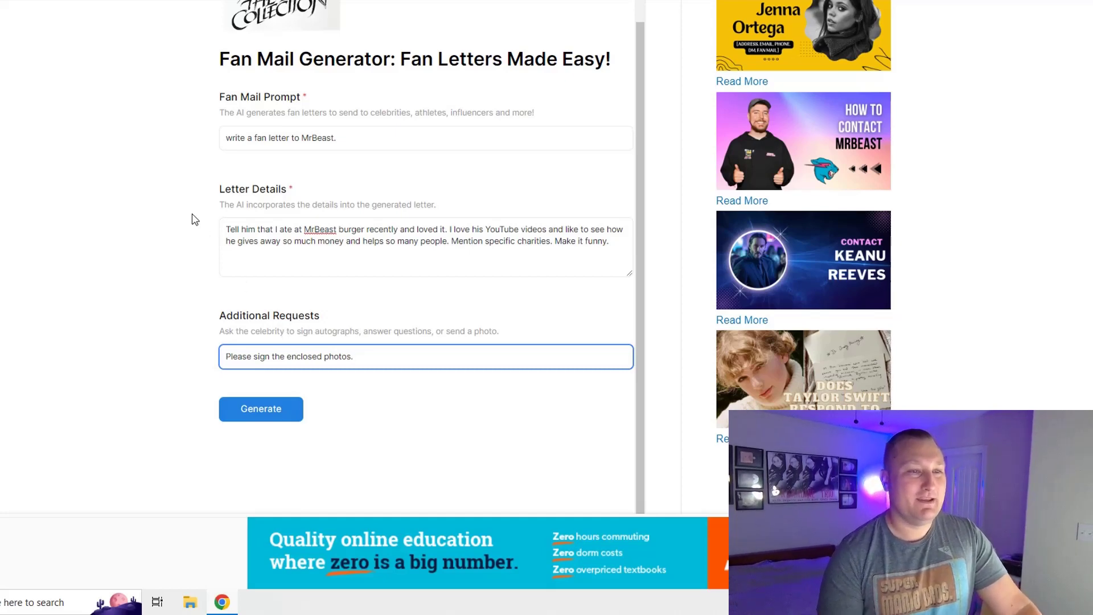
- Generate the fan letter to MrBeast from the completed prompt, letter details and additional request
click(230, 403)
scroll(173, 350, down, 1)
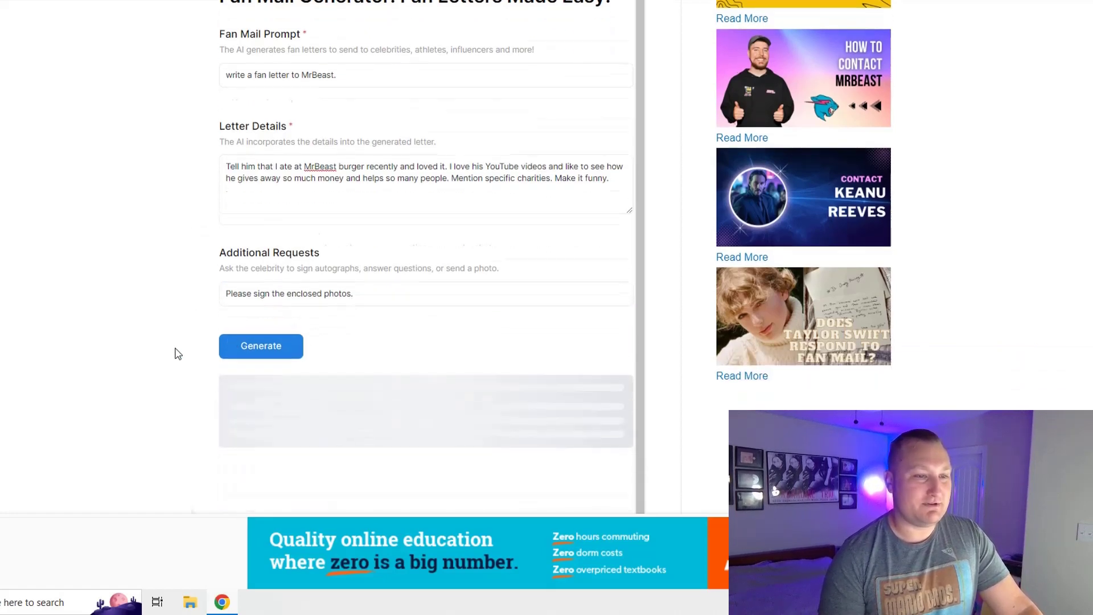
scroll(177, 353, down, 1)
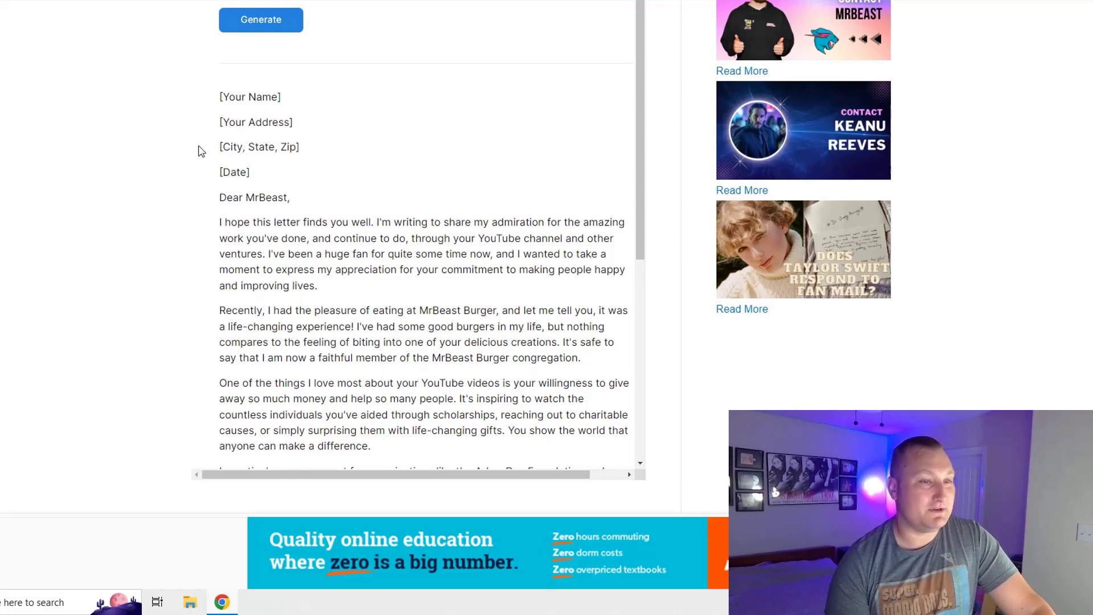
- Read through the generated letter, checking the sender placeholders, the burger, charity and photo-signing paragraphs, the sign-off and the copy and share options
scroll(202, 149, down, 3)
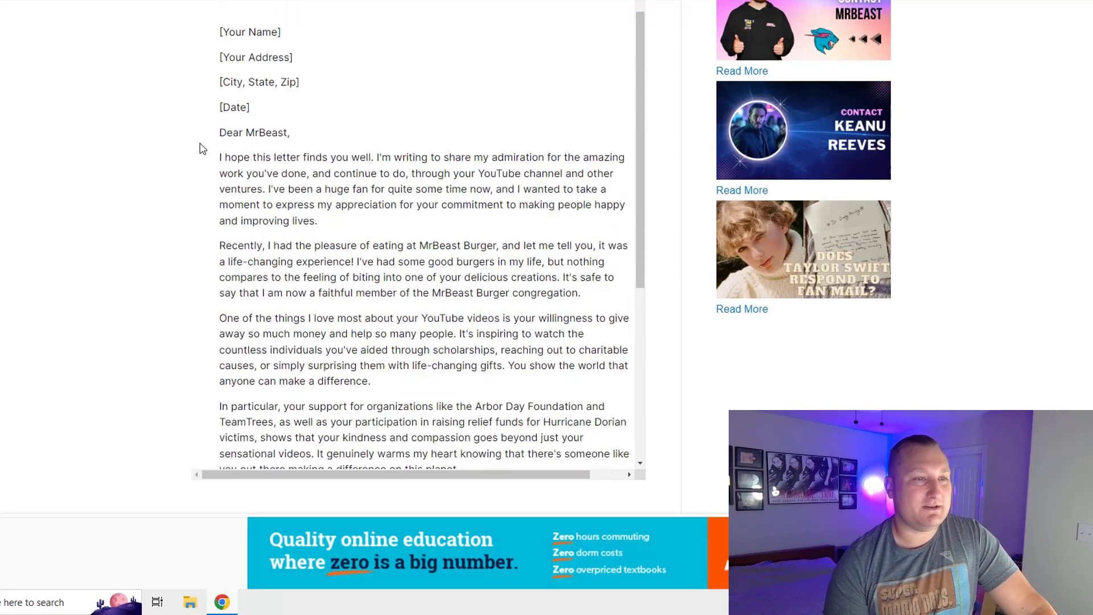
scroll(202, 146, up, 1)
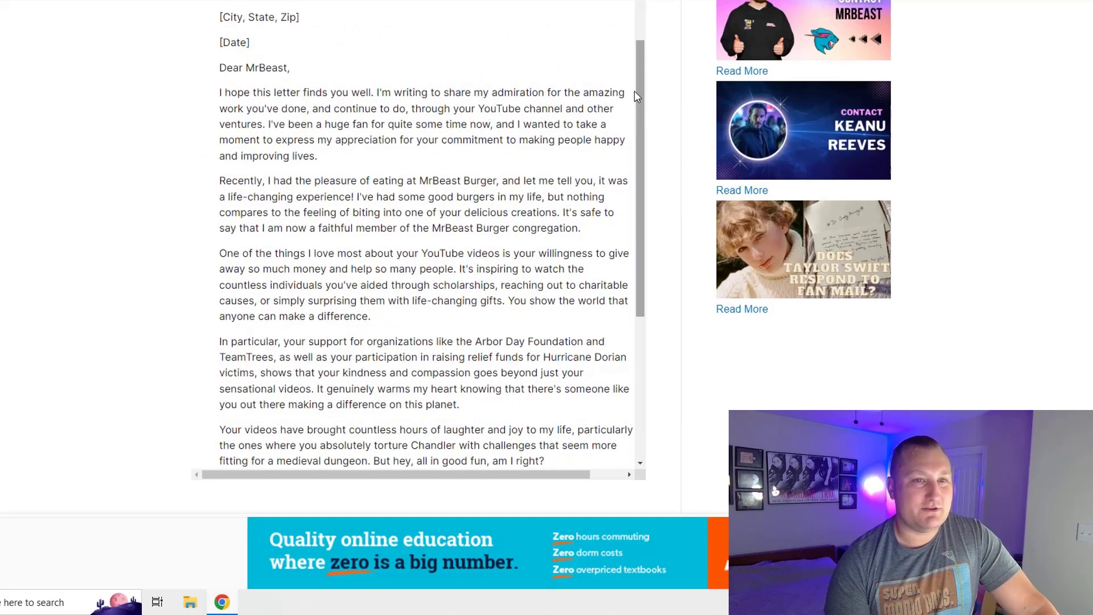
drag(640, 84, 647, 110)
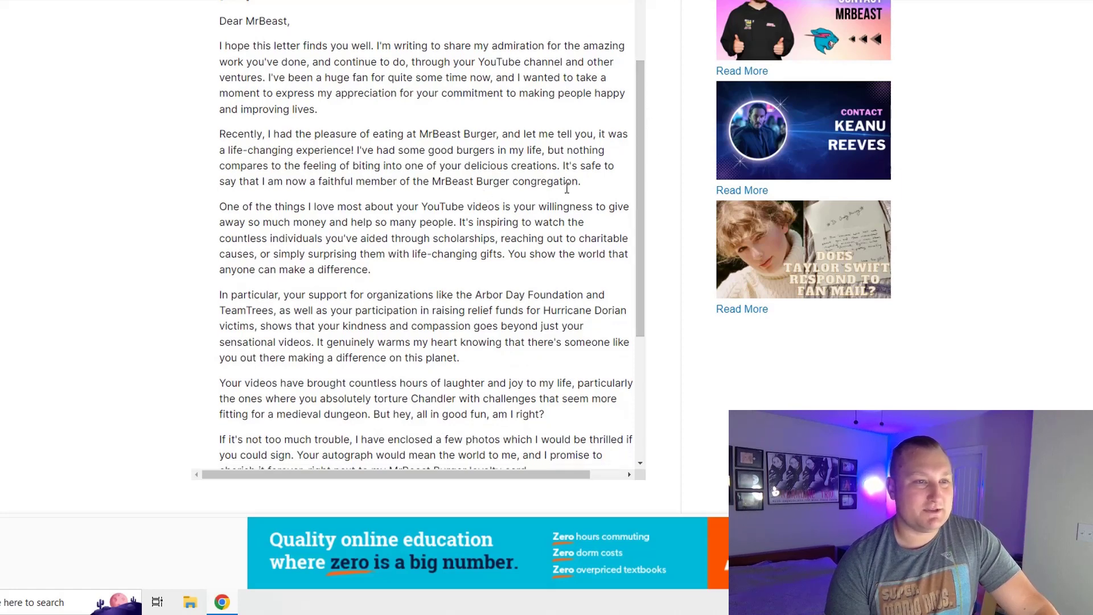
scroll(637, 149, down, 2)
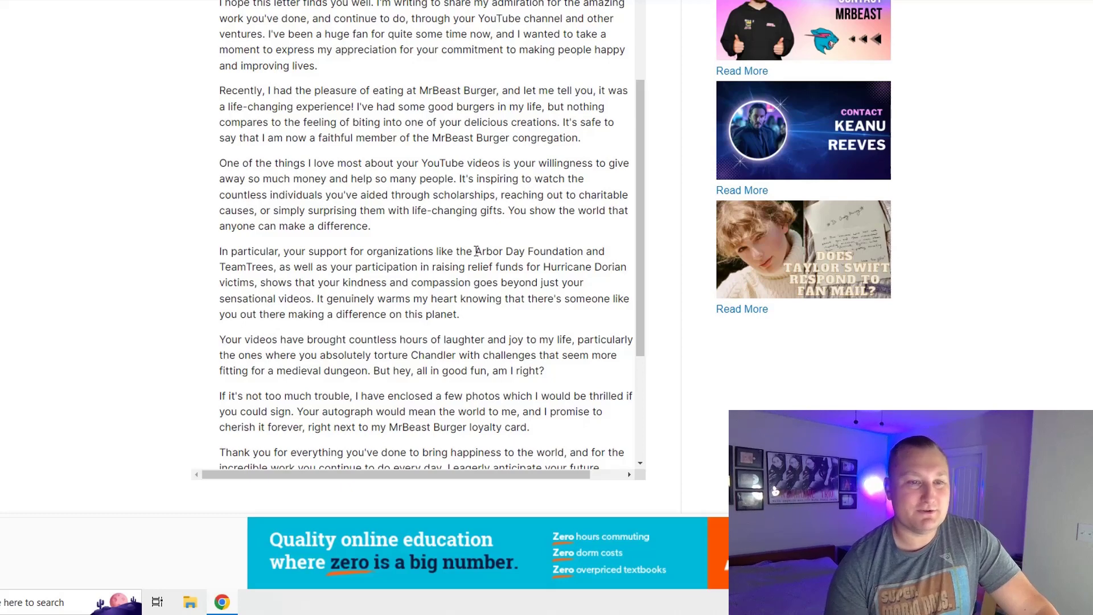
scroll(478, 252, down, 2)
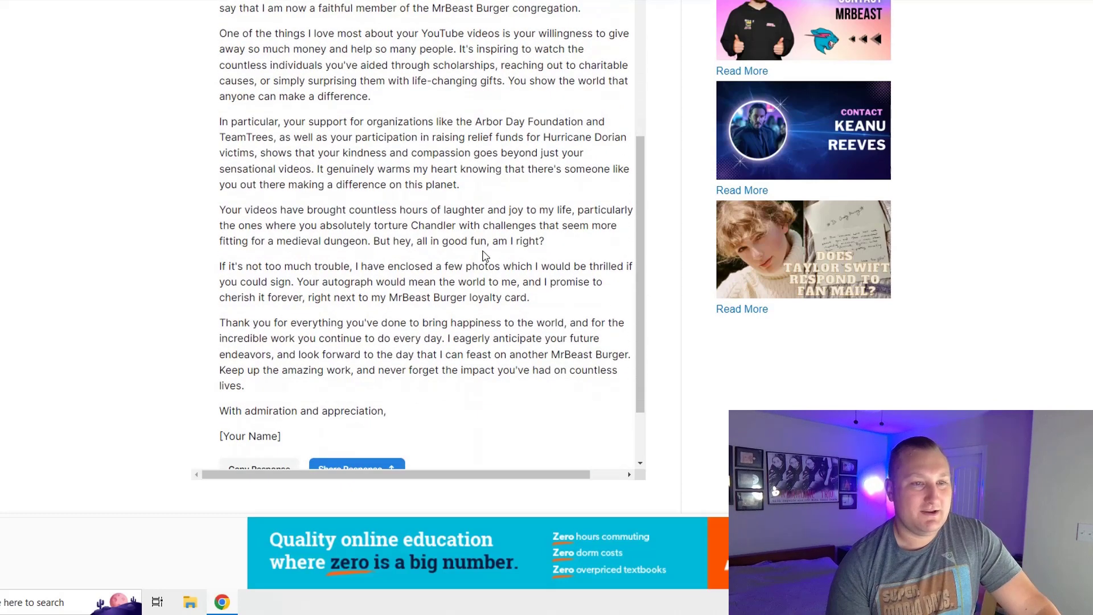
scroll(484, 256, down, 1)
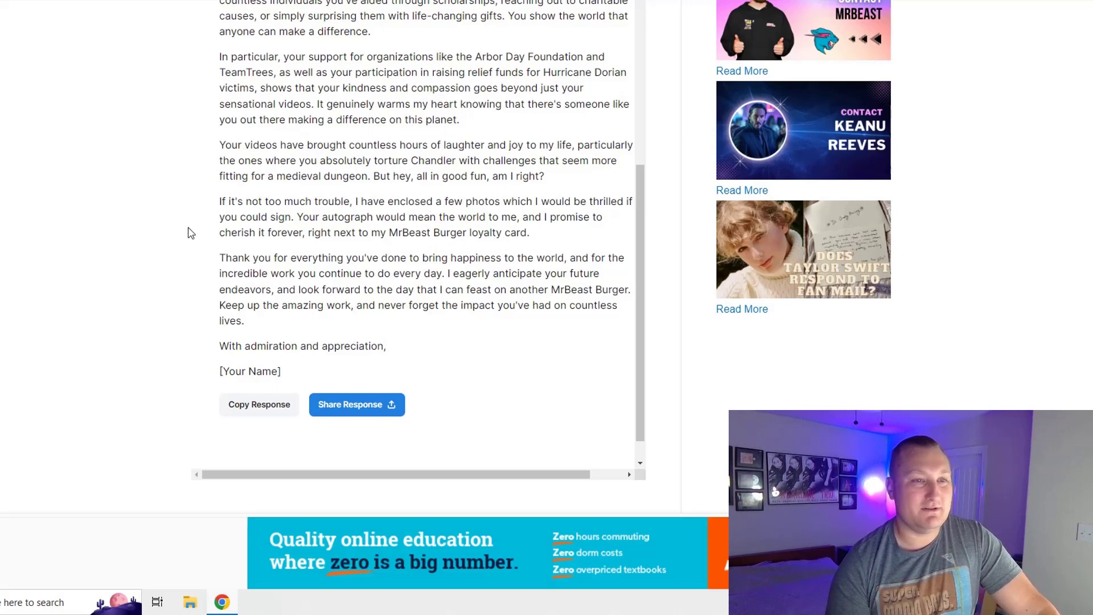
scroll(192, 231, down, 1)
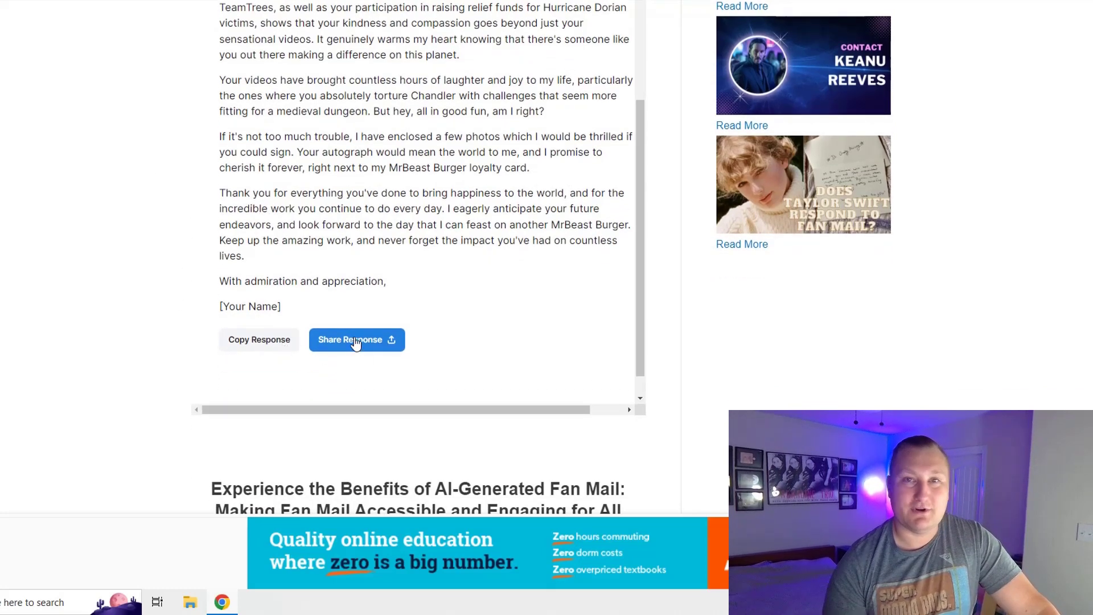
scroll(342, 253, up, 15)
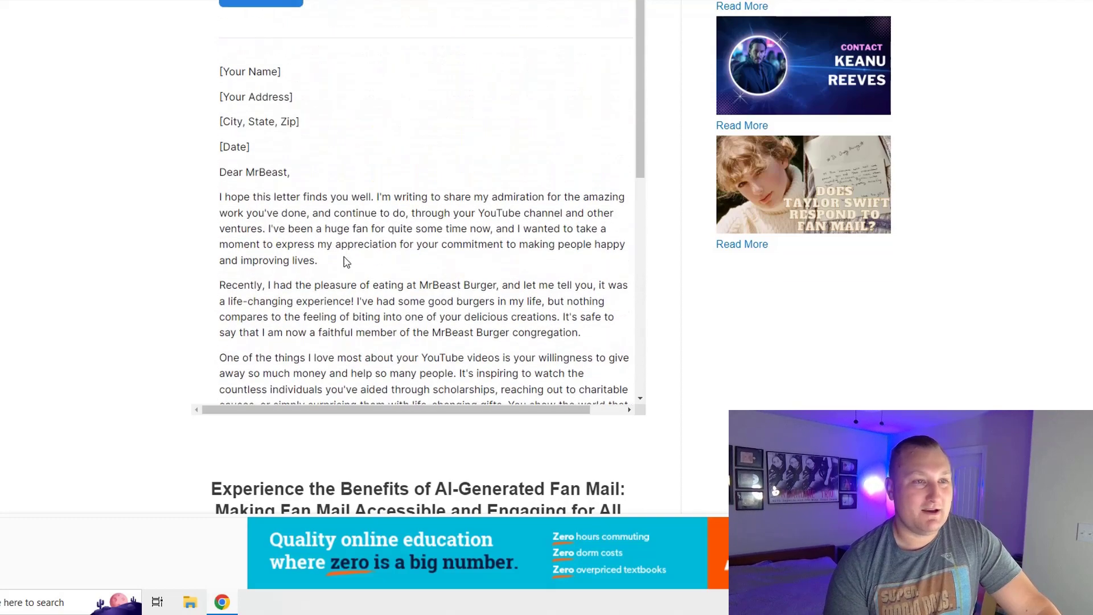
scroll(347, 263, up, 3)
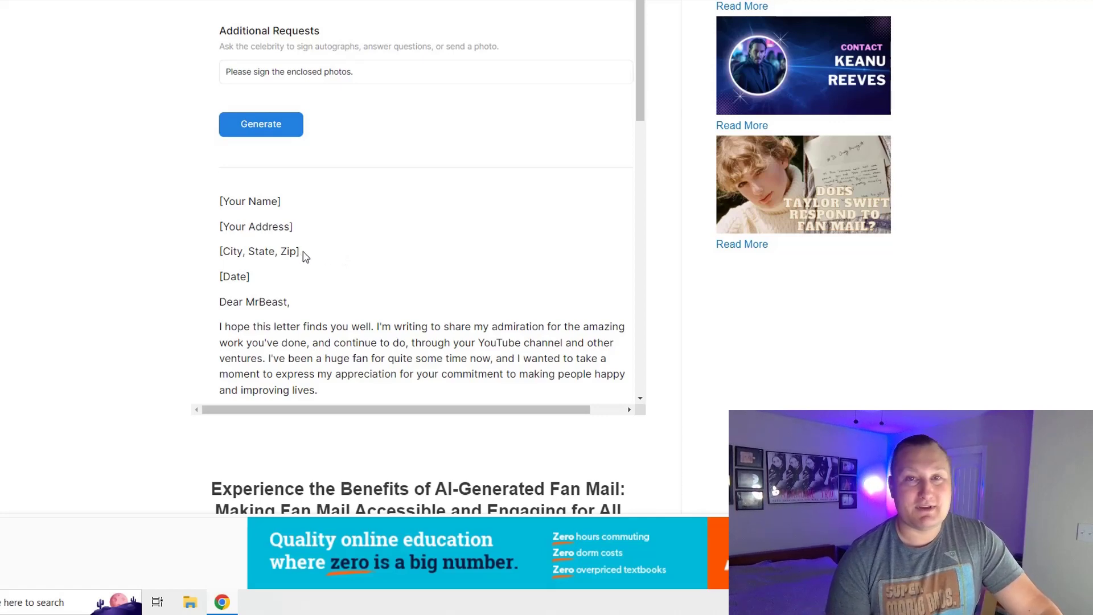
scroll(305, 257, down, 2)
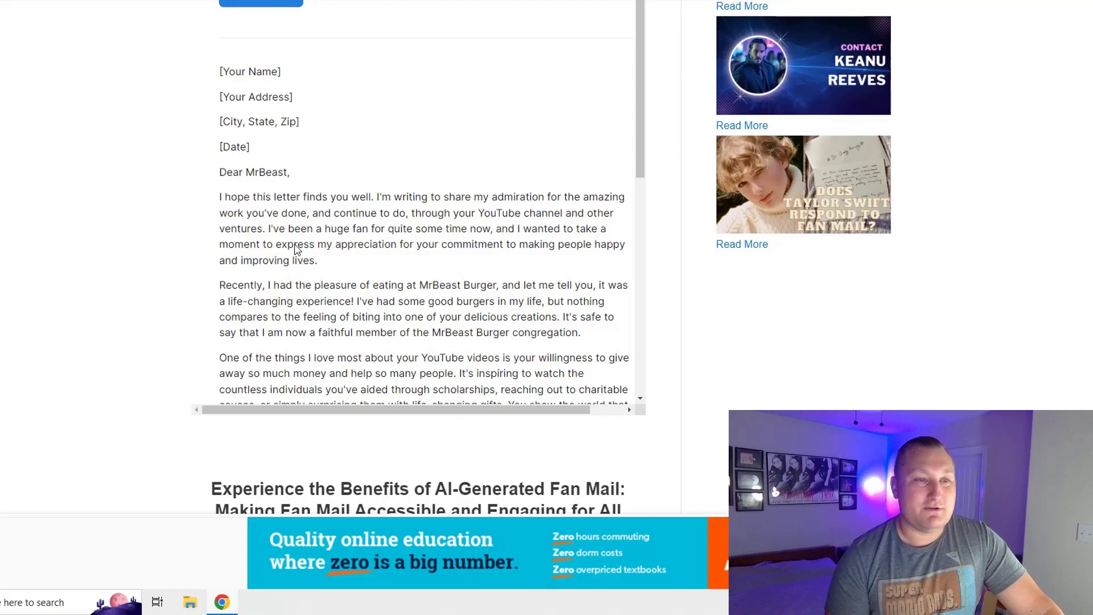
scroll(304, 248, down, 3)
scroll(309, 245, down, 3)
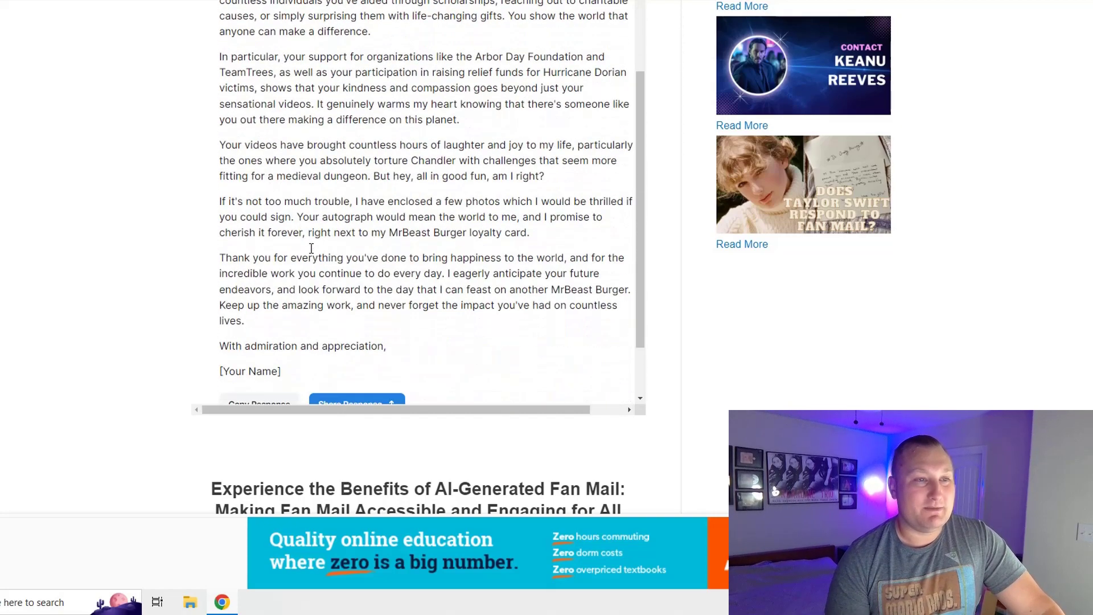